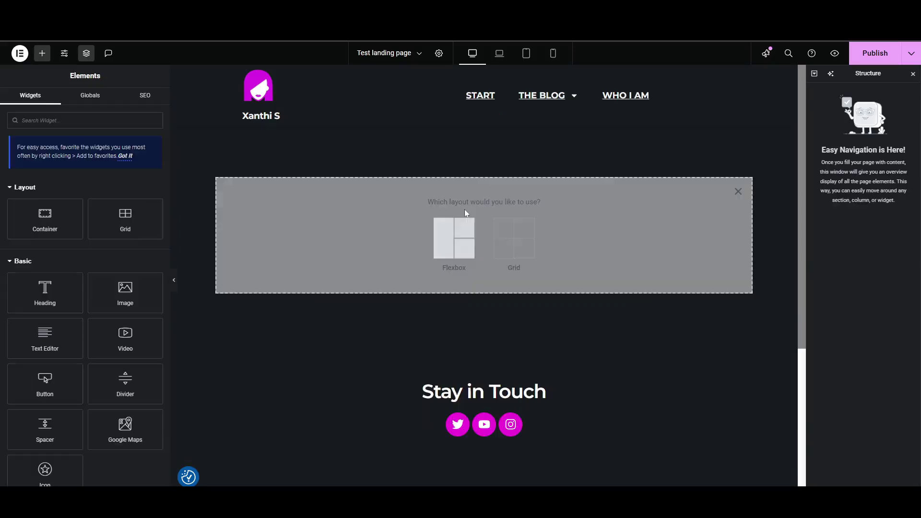
Add a single-column container holding a Heading widget with an Image widget below it.
{"action": "left_click", "coordinate": [455, 241]}
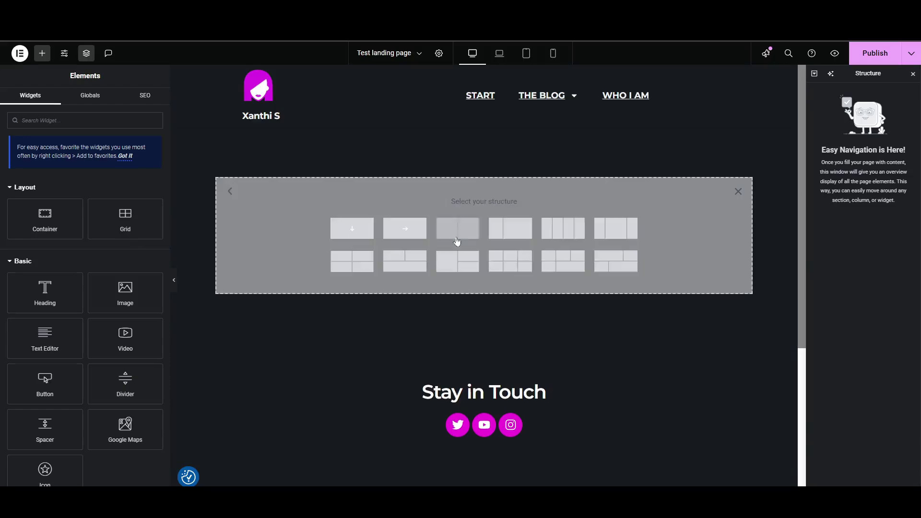
{"action": "left_click", "coordinate": [346, 227]}
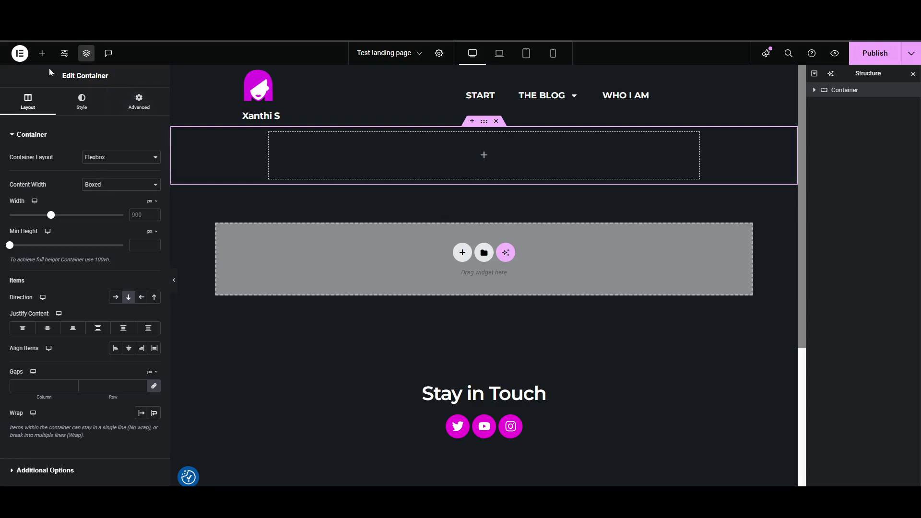
{"action": "left_click", "coordinate": [42, 53]}
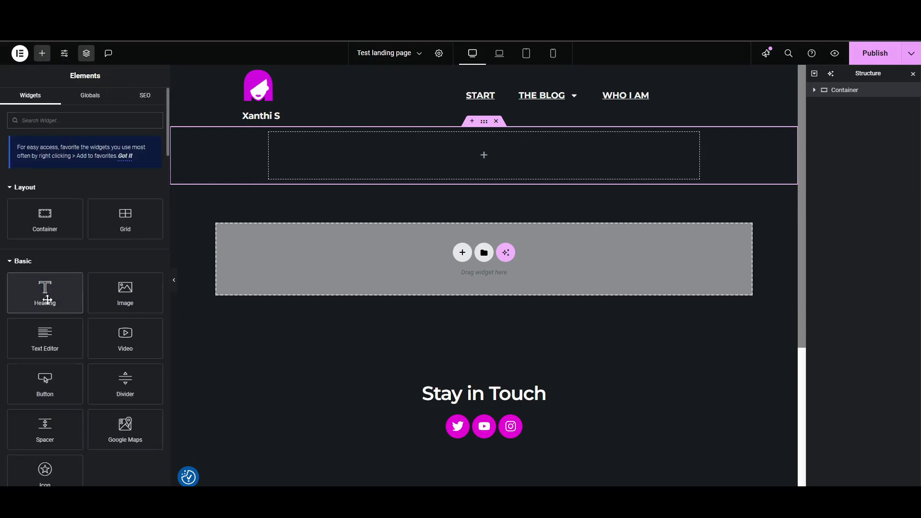
{"action": "left_click_drag", "start_coordinate": [45, 291], "coordinate": [487, 175]}
{"action": "left_click", "coordinate": [42, 53]}
{"action": "left_click_drag", "start_coordinate": [126, 291], "coordinate": [454, 162]}
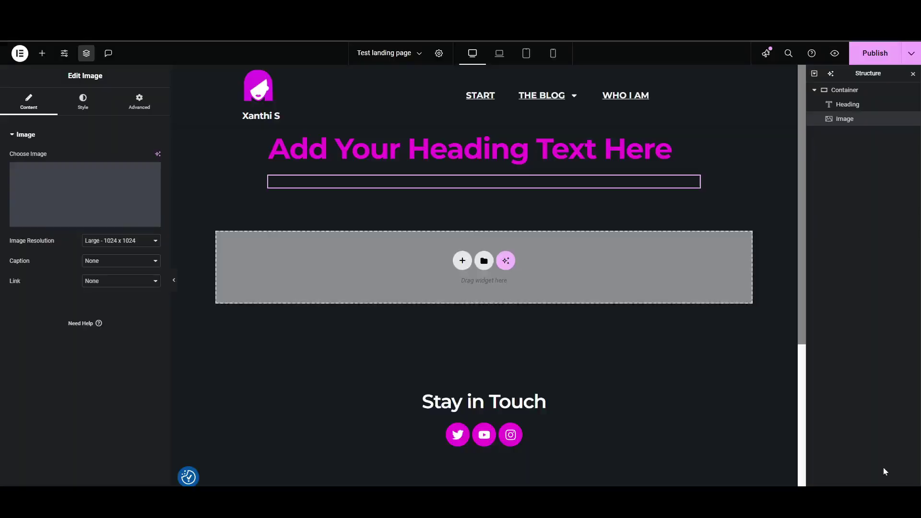
Cycle the container Direction through Column, Column-reversed, Row and Row-reversed, ending on Row.
{"action": "left_click", "coordinate": [259, 155]}
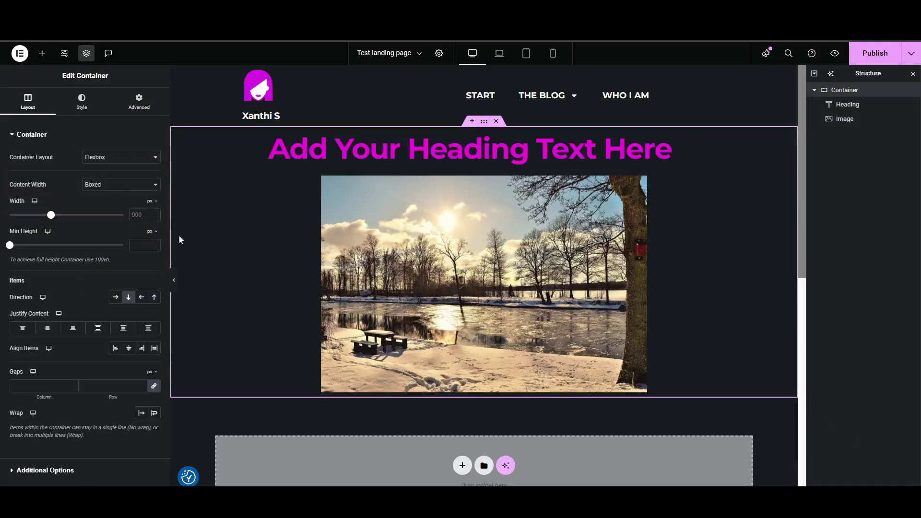
{"action": "left_click", "coordinate": [128, 299]}
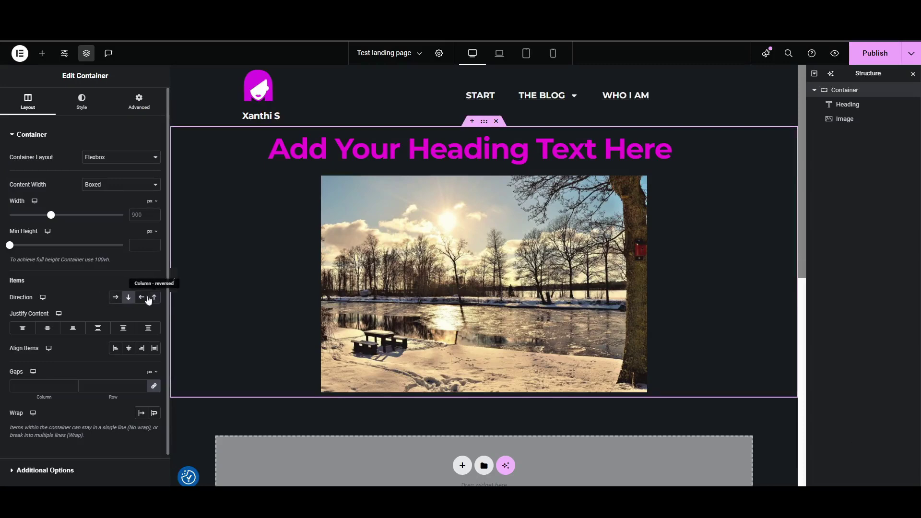
{"action": "left_click", "coordinate": [154, 300]}
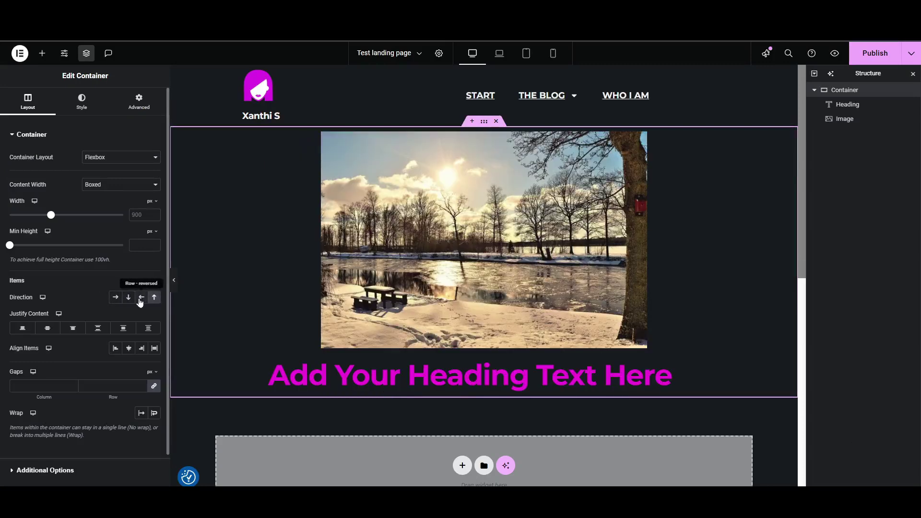
{"action": "left_click", "coordinate": [114, 299]}
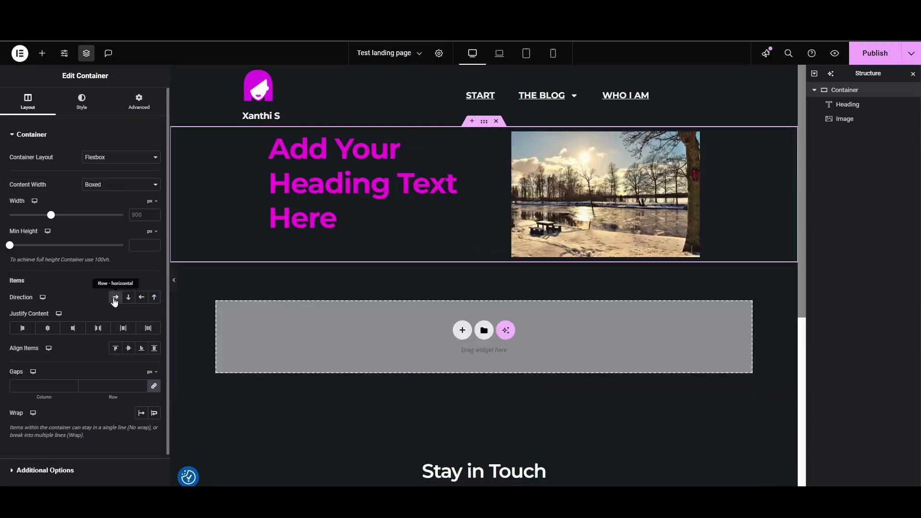
{"action": "left_click", "coordinate": [143, 300]}
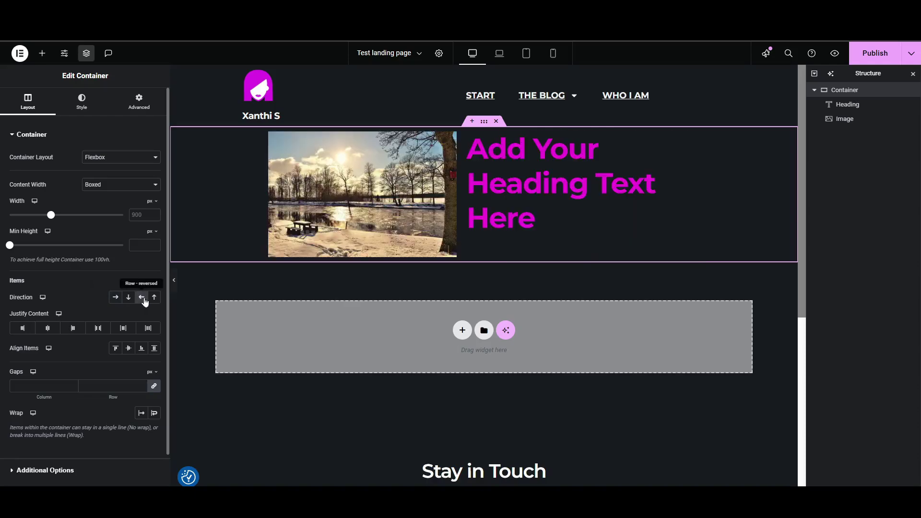
{"action": "left_click", "coordinate": [128, 298]}
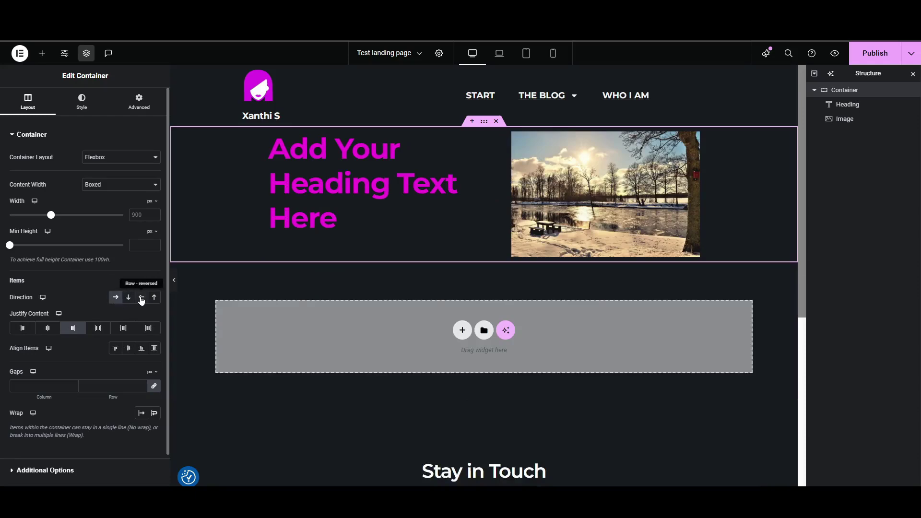
Switch Min Height to vh, set Direction to Column, and raise Min Height to 89.
{"action": "left_click", "coordinate": [141, 297]}
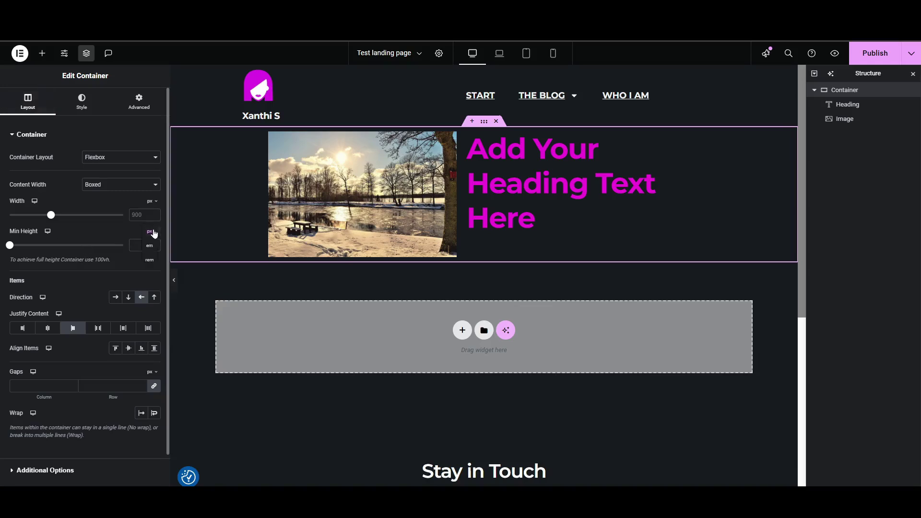
{"action": "left_click", "coordinate": [150, 276]}
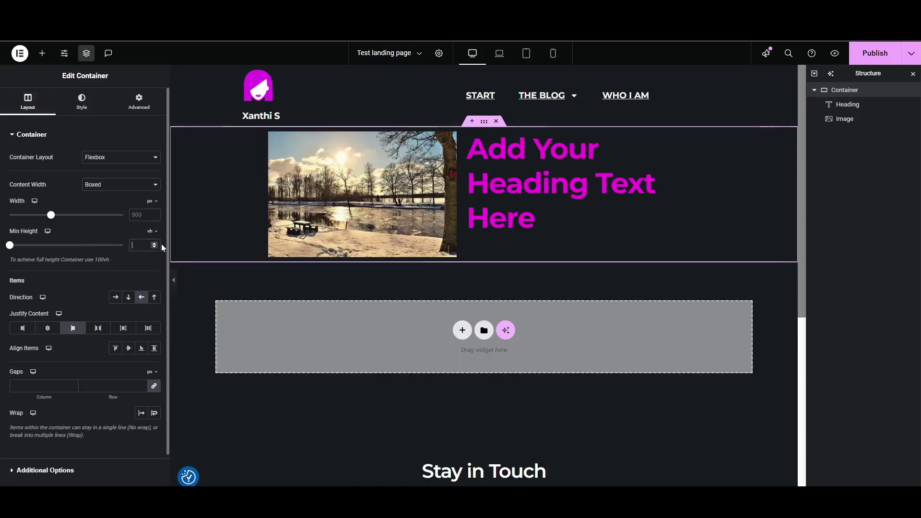
{"action": "type", "text": "5"}
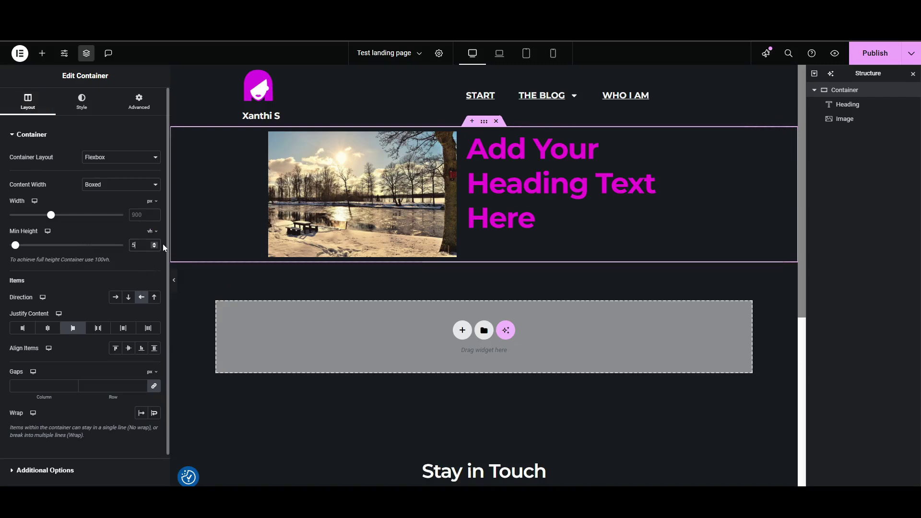
{"action": "type", "text": "0"}
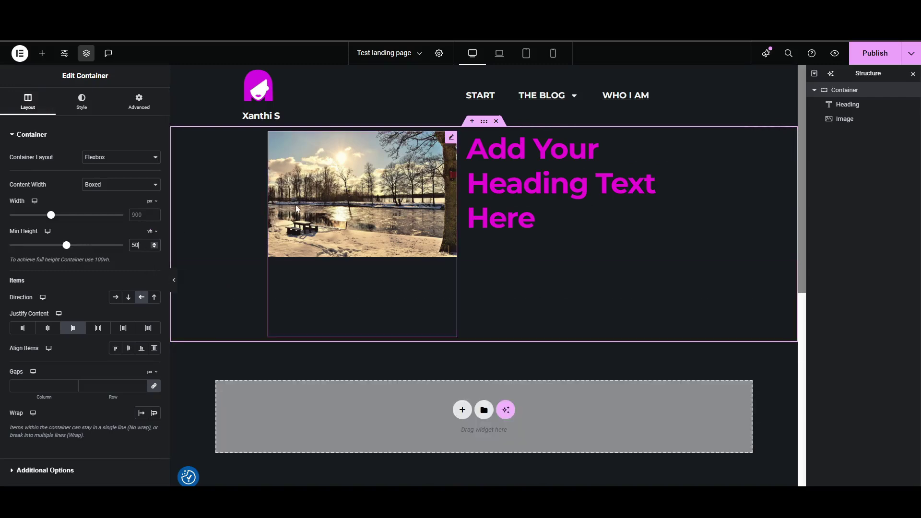
{"action": "left_click", "coordinate": [115, 297]}
{"action": "left_click", "coordinate": [128, 297]}
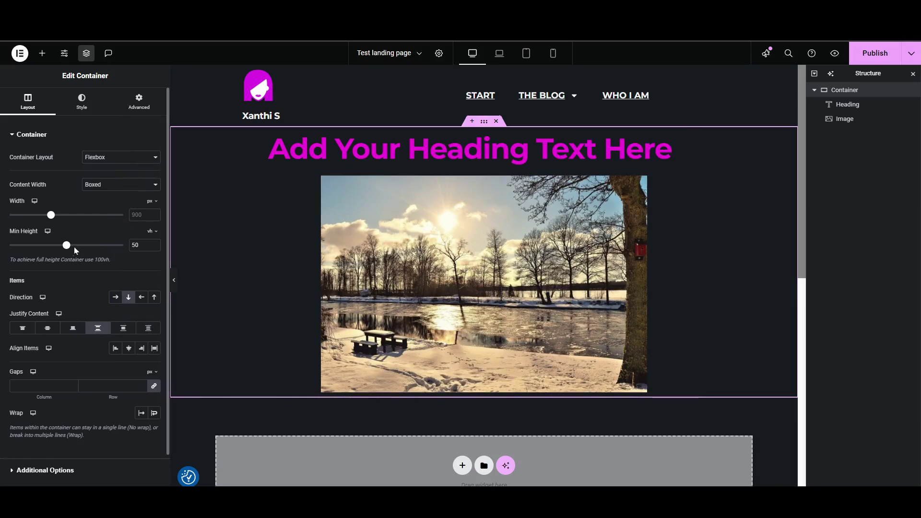
{"action": "left_click_drag", "start_coordinate": [75, 250], "coordinate": [92, 258]}
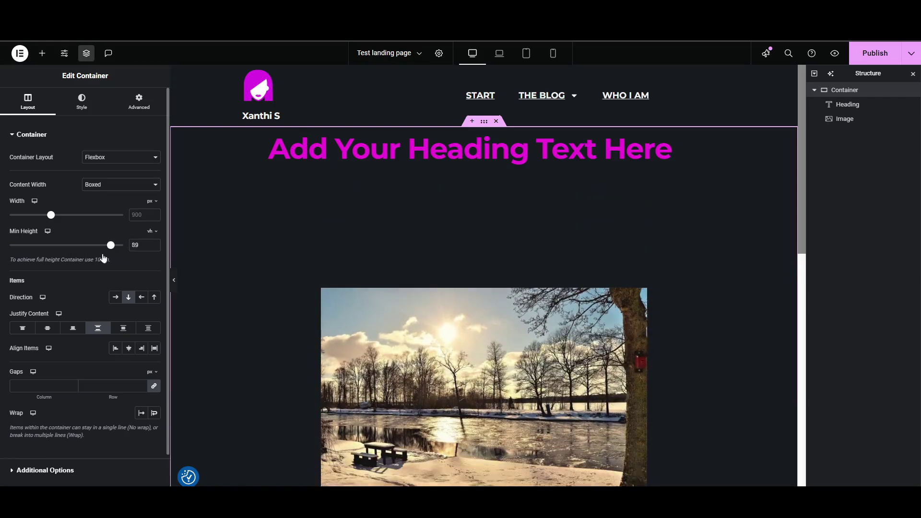
Set the winter image's Style Width to 63%.
{"action": "left_click", "coordinate": [332, 288]}
{"action": "left_click", "coordinate": [83, 102]}
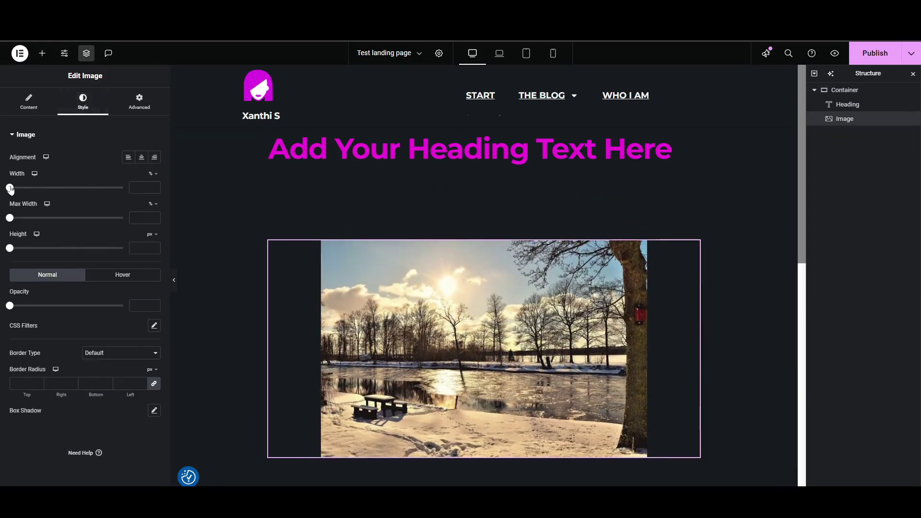
{"action": "mouse_move", "coordinate": [10, 189]}
{"action": "left_mouse_down"}
{"action": "mouse_move", "coordinate": [98, 188]}
{"action": "mouse_move", "coordinate": [81, 209]}
{"action": "left_mouse_up"}
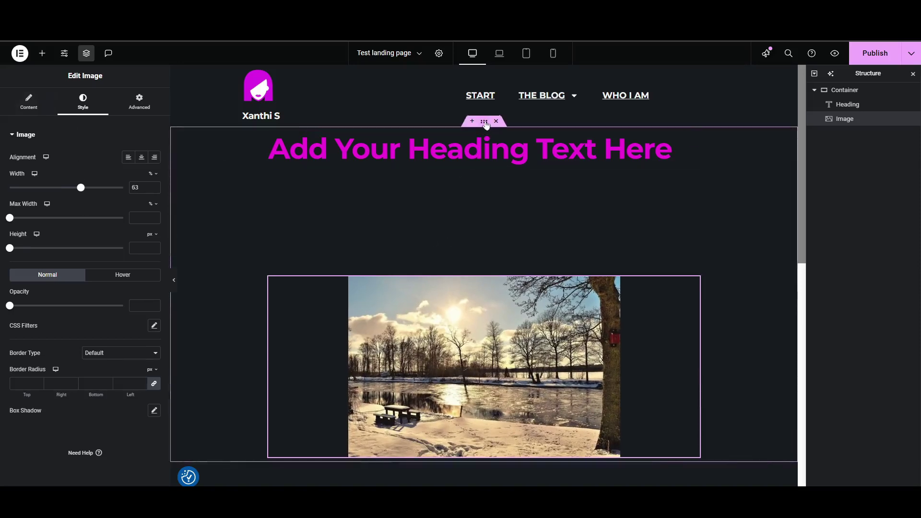
Try the container's Justify Content options End, Center and Start.
{"action": "left_click", "coordinate": [485, 122]}
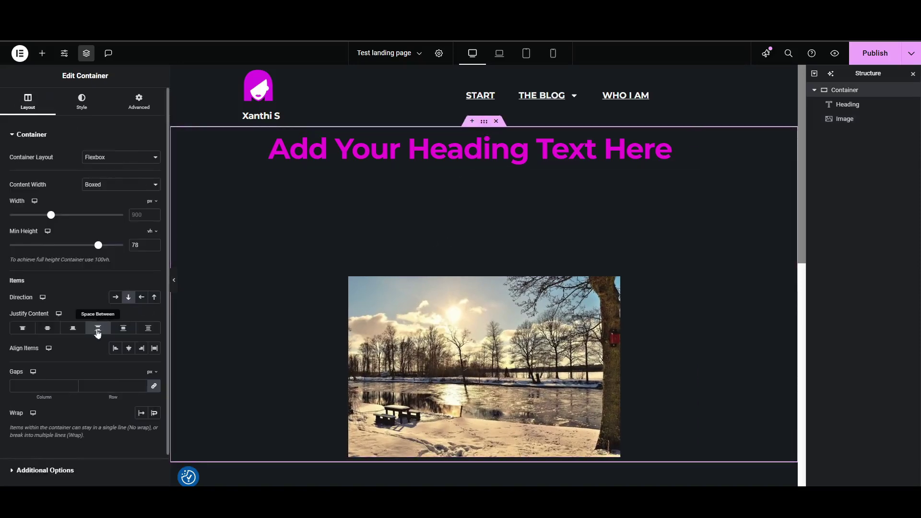
{"action": "left_click", "coordinate": [73, 330]}
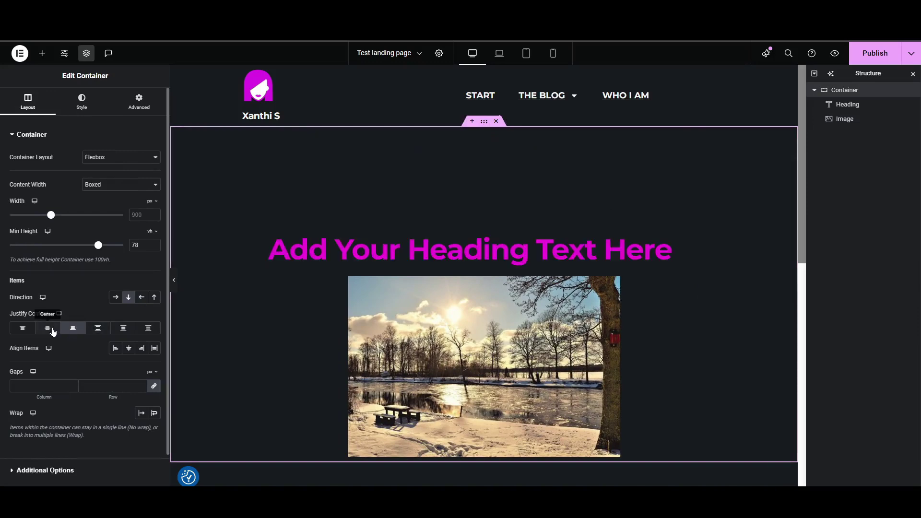
{"action": "left_click", "coordinate": [50, 330]}
{"action": "left_click", "coordinate": [23, 329]}
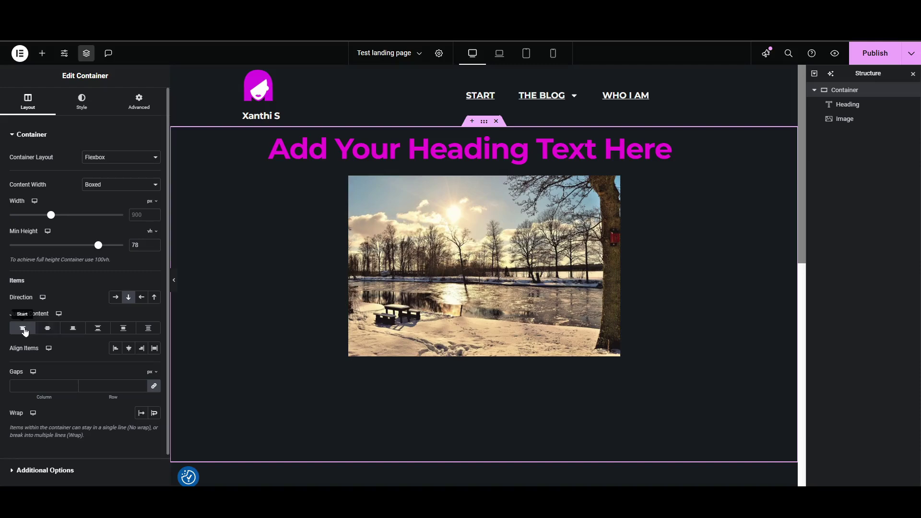
Set Direction to Column-reversed, then try Justify Content Center and End.
{"action": "left_click", "coordinate": [154, 297]}
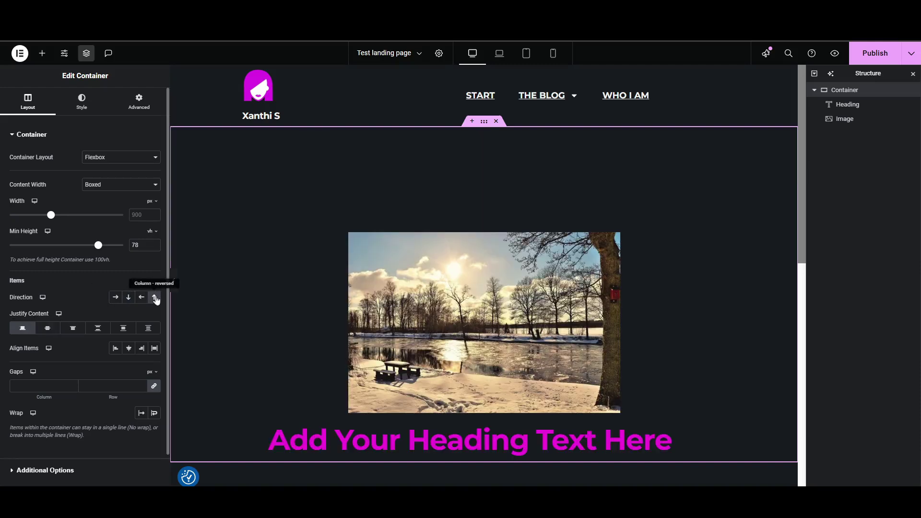
{"action": "left_click", "coordinate": [48, 330]}
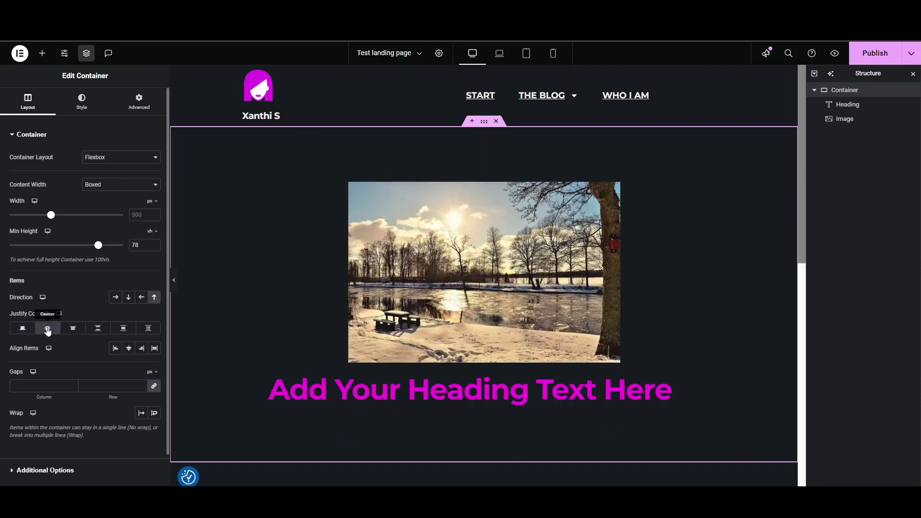
{"action": "left_click", "coordinate": [73, 330]}
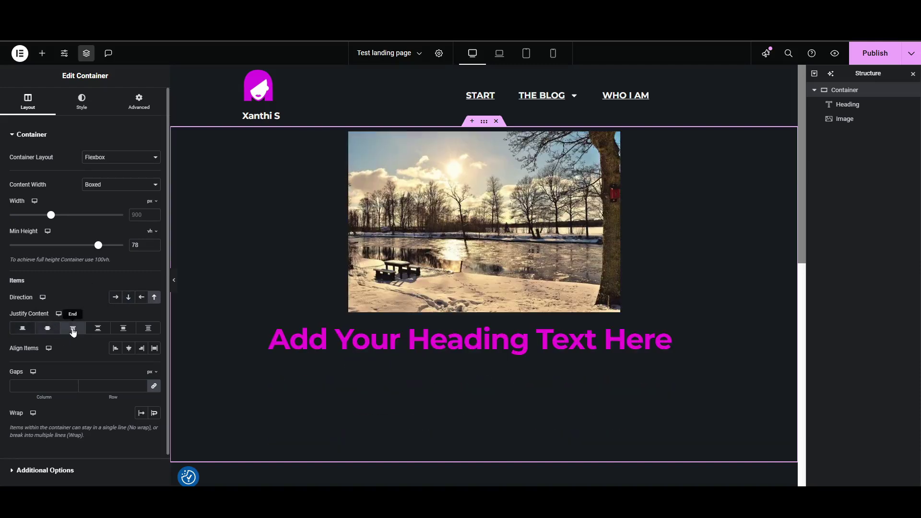
Return the container to Column direction with Justify Content Center.
{"action": "left_click", "coordinate": [118, 298]}
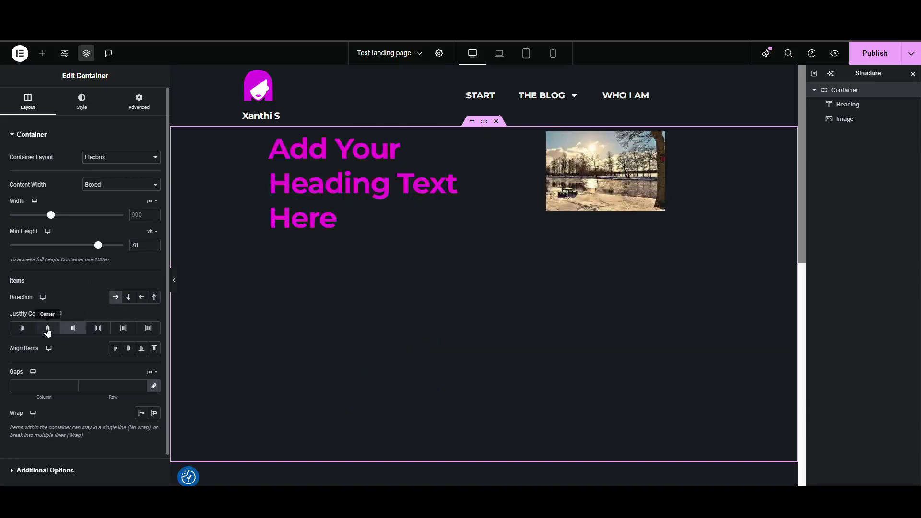
{"action": "left_click", "coordinate": [276, 196]}
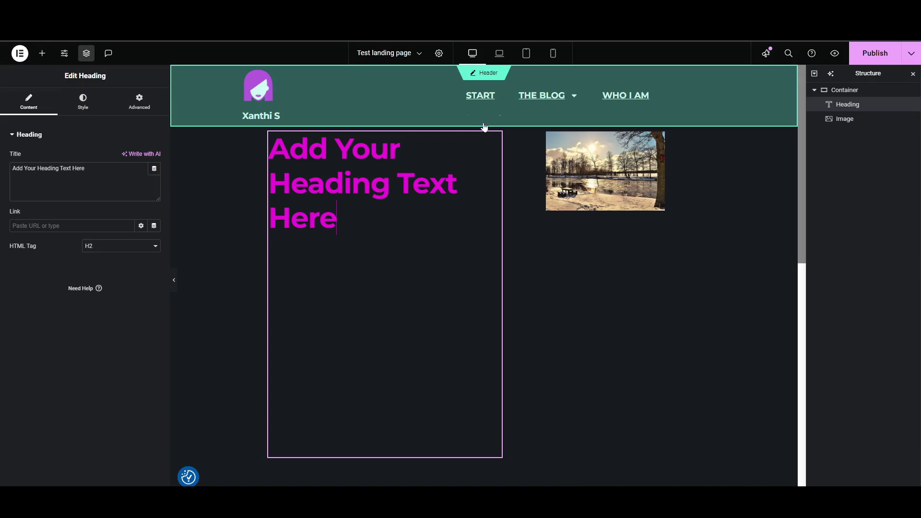
{"action": "left_click", "coordinate": [484, 122]}
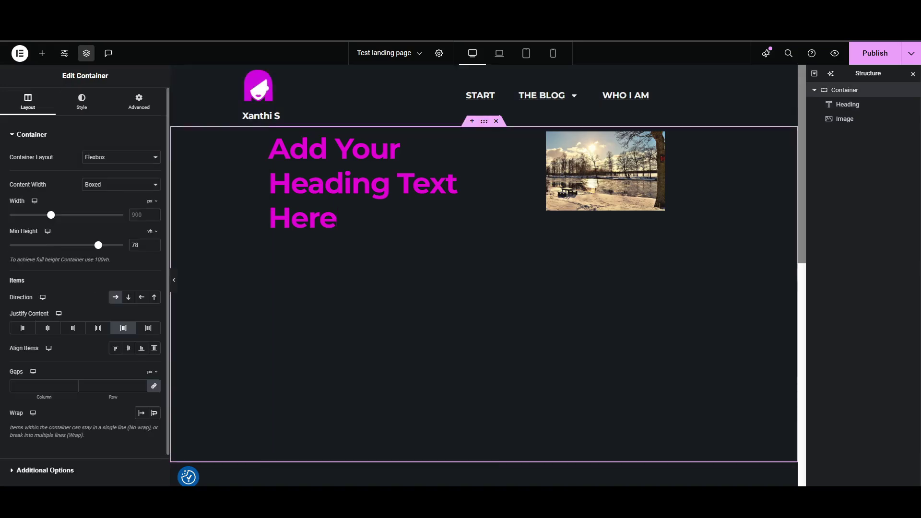
{"action": "left_click", "coordinate": [128, 296]}
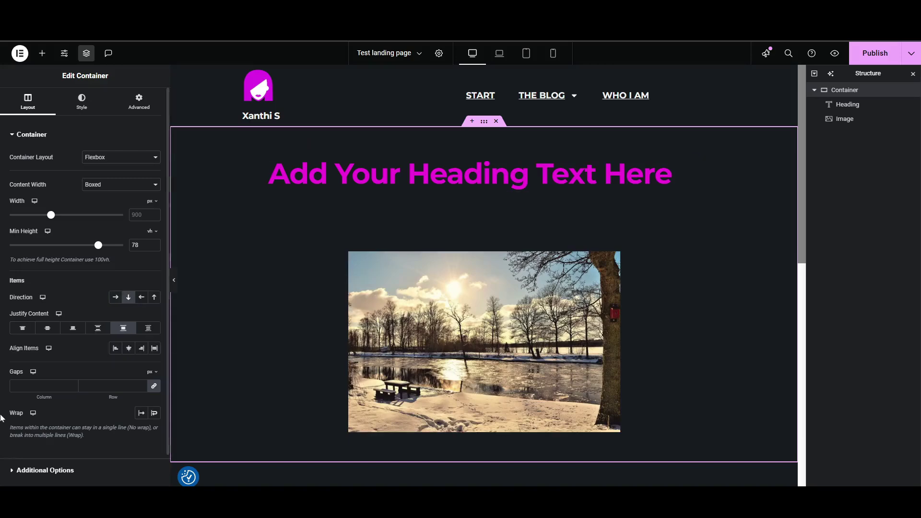
{"action": "left_click", "coordinate": [22, 329]}
{"action": "left_click", "coordinate": [47, 328]}
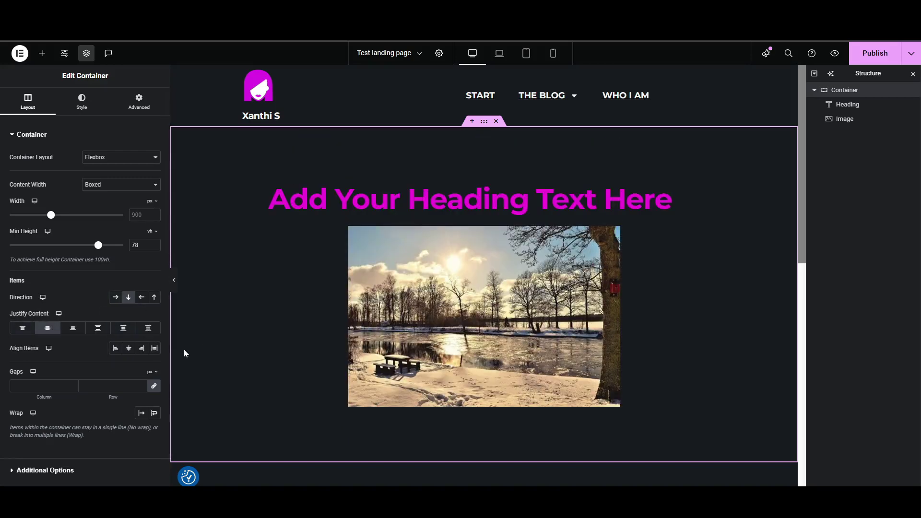
Set Align Items to Start and widen the winter image to 100% width.
{"action": "left_click", "coordinate": [129, 349]}
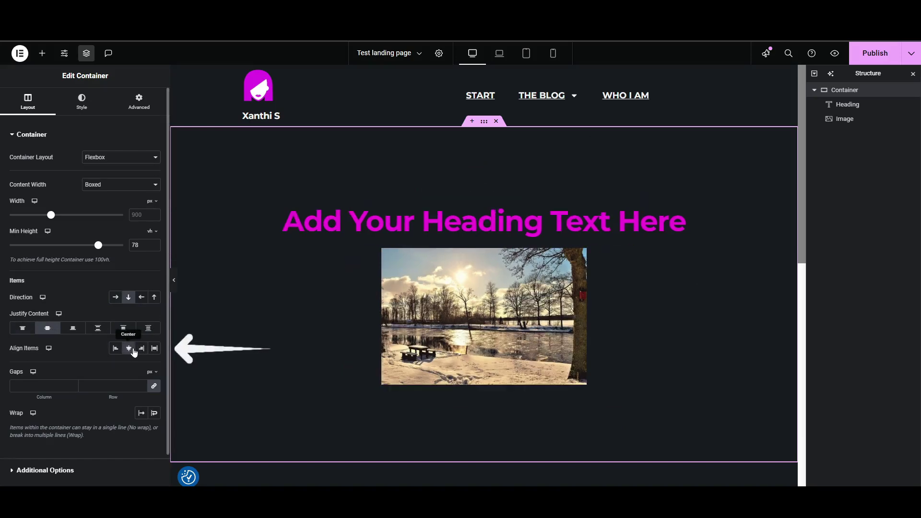
{"action": "left_click", "coordinate": [114, 349]}
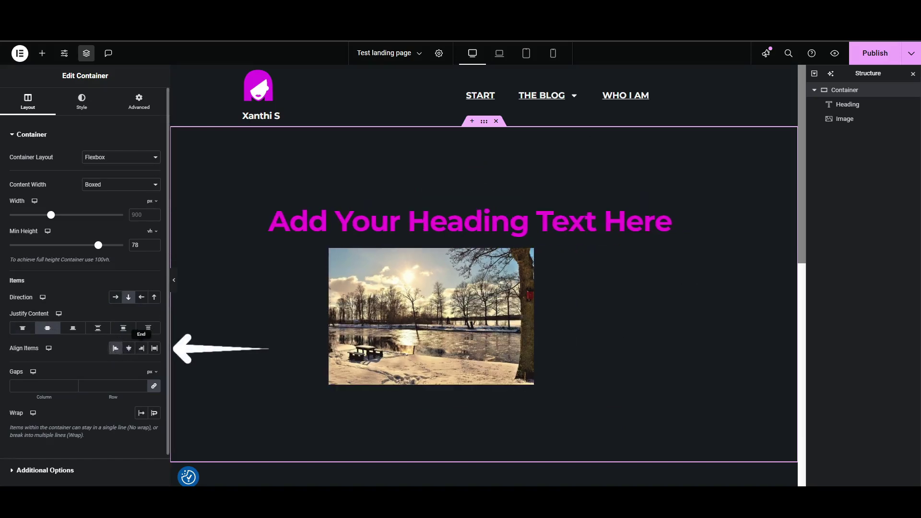
{"action": "left_click", "coordinate": [362, 319]}
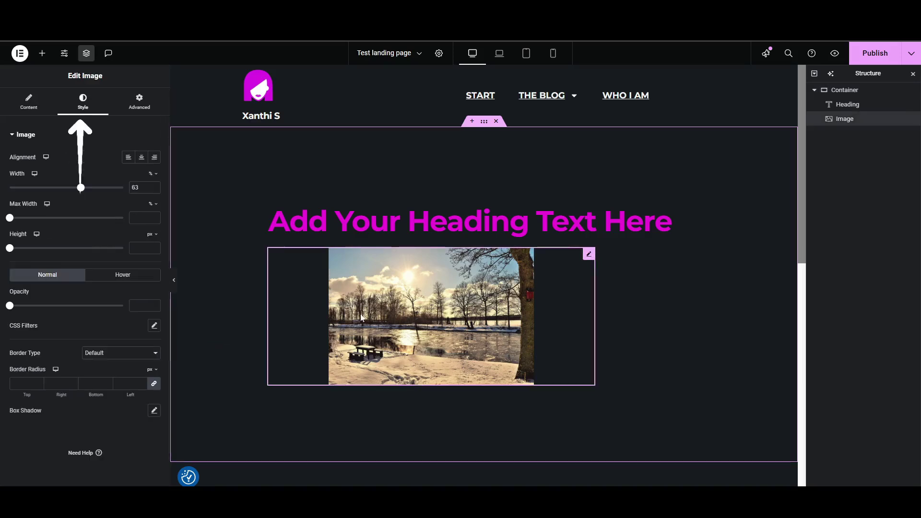
{"action": "left_click_drag", "start_coordinate": [82, 188], "coordinate": [129, 189]}
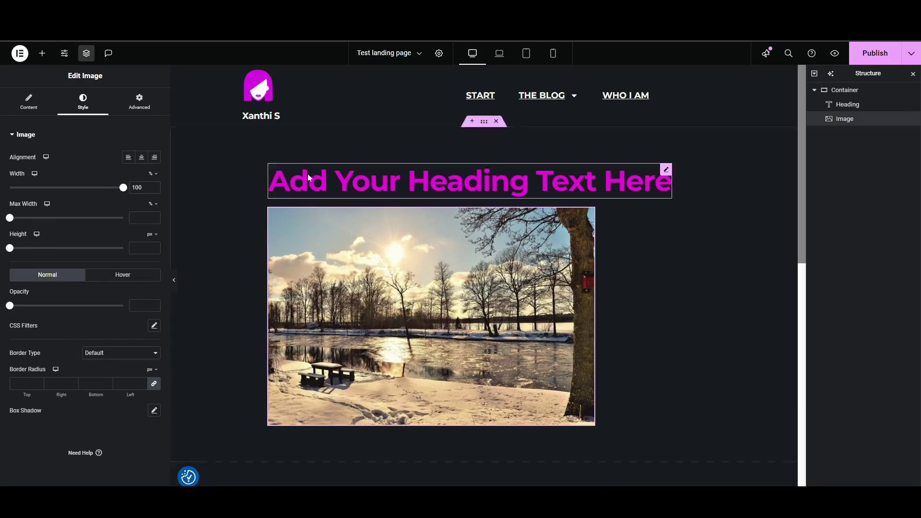
Try the container's Align Items Center and End, settling on Stretch.
{"action": "left_click", "coordinate": [185, 204]}
{"action": "left_click", "coordinate": [128, 348]}
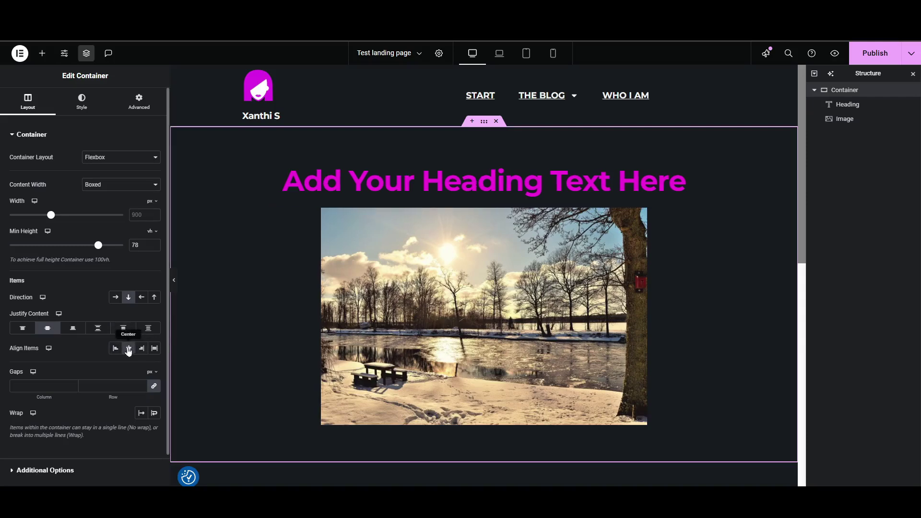
{"action": "left_click", "coordinate": [142, 350]}
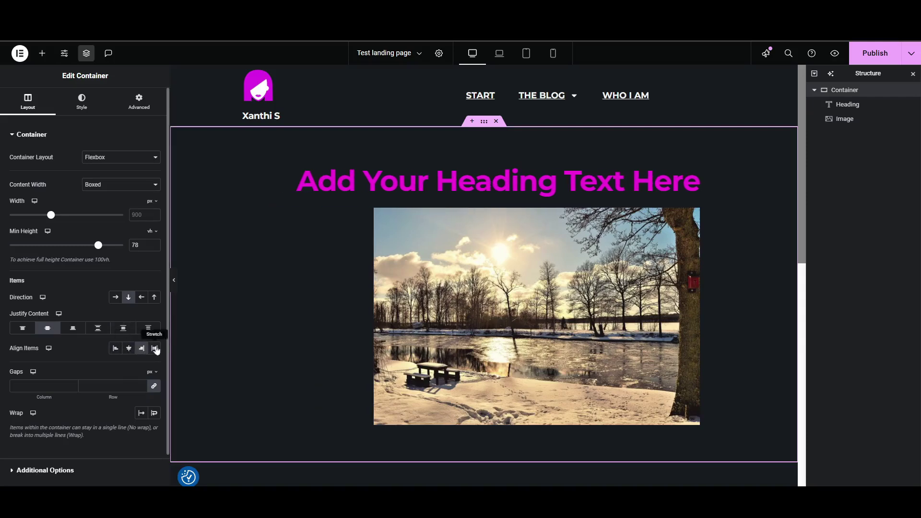
{"action": "left_click", "coordinate": [154, 349]}
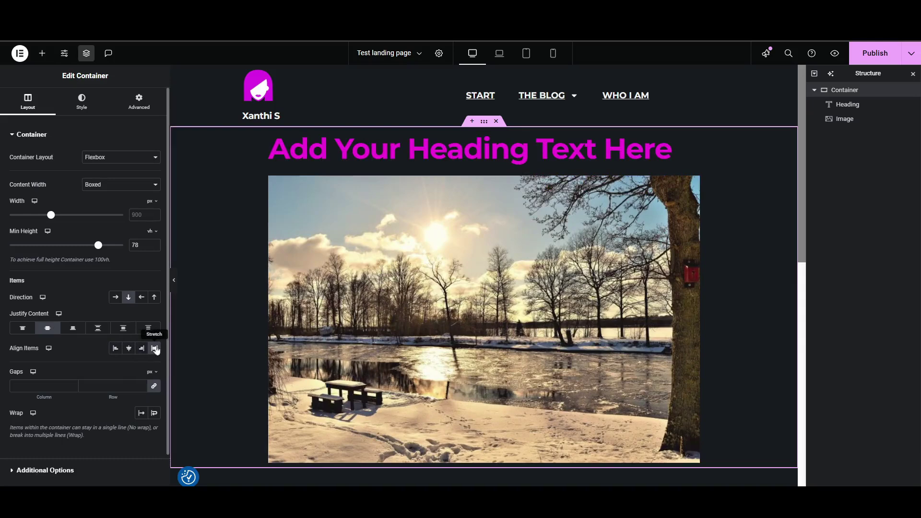